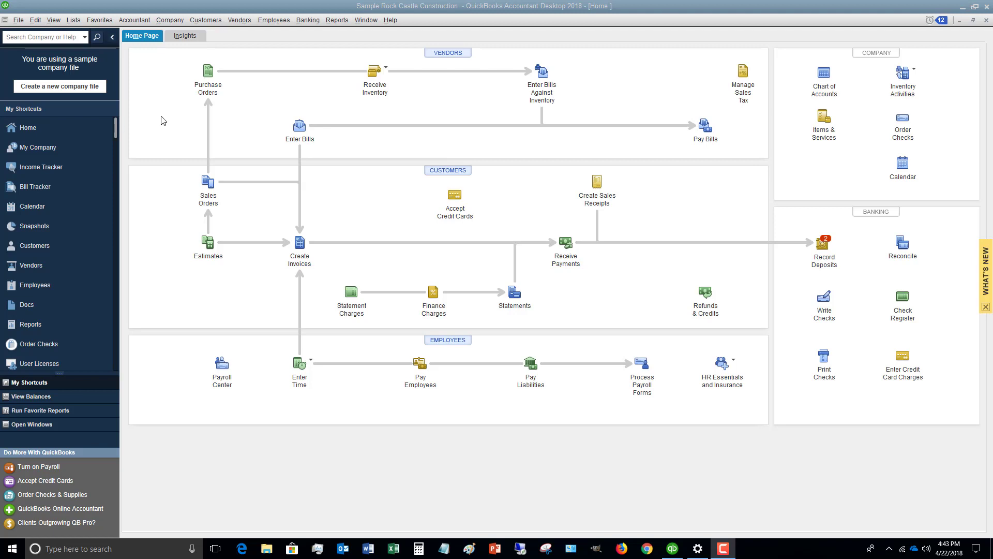
Step: Start a new bank deposit to Checking without including any of the pending customer payments
left_click(304, 20)
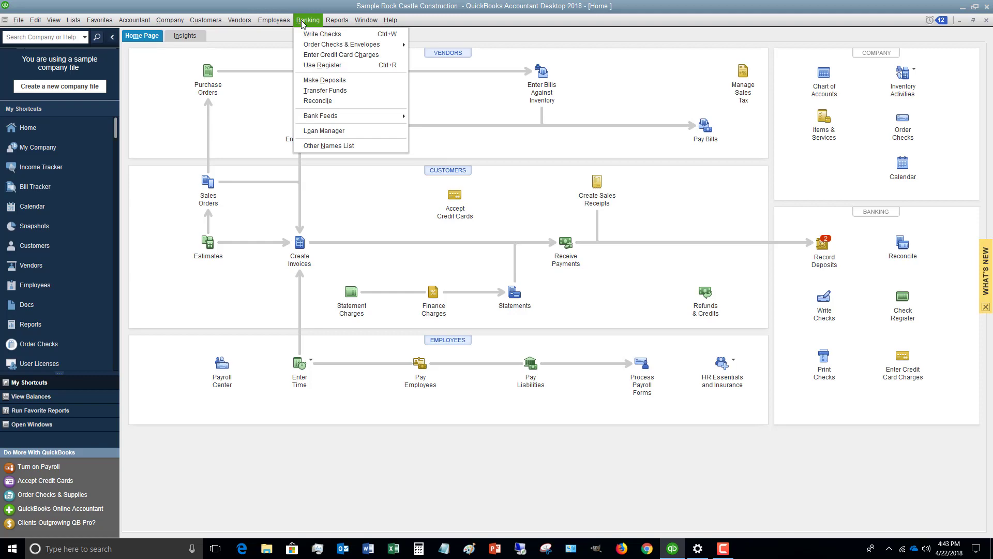
left_click(321, 80)
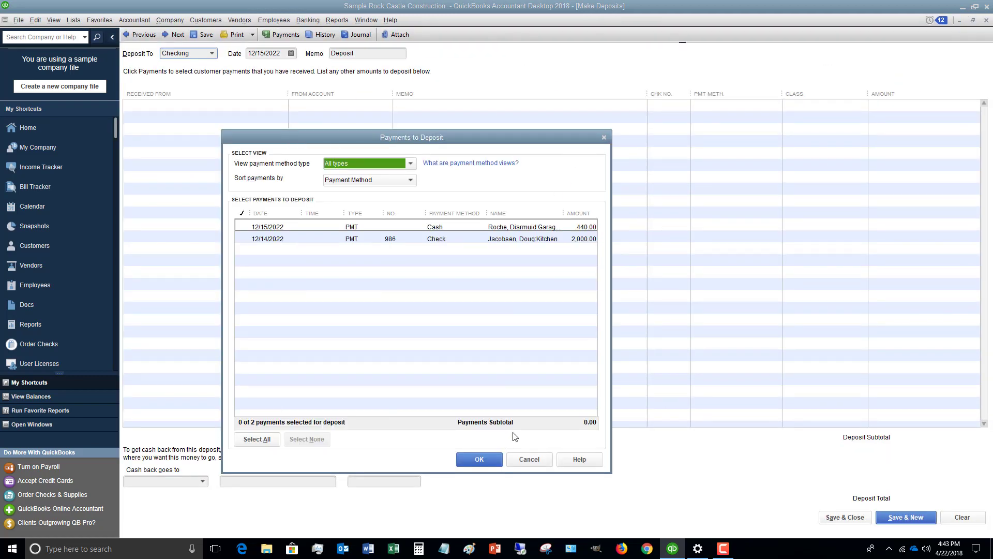
left_click(528, 459)
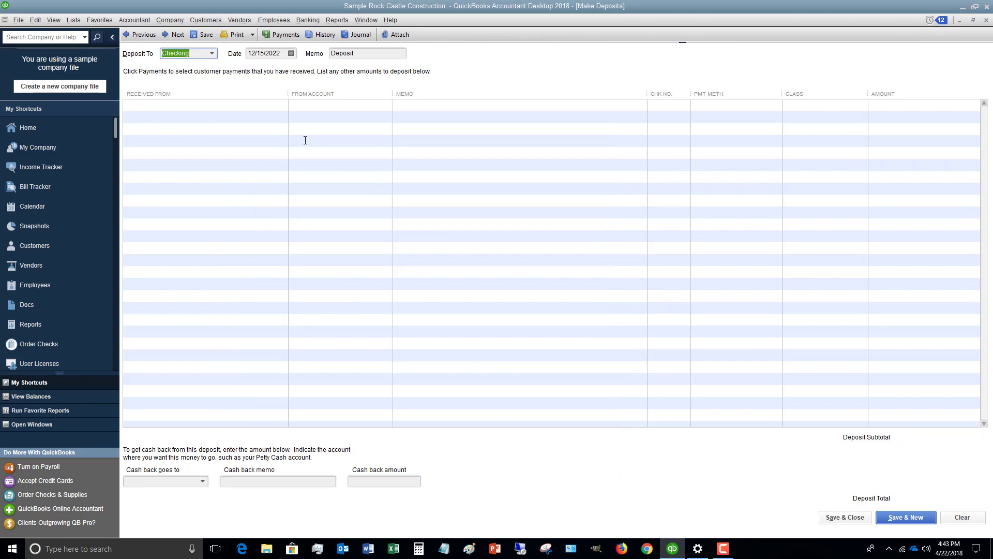
Step: Fill the first deposit line with the first listed customer's Family Room job and the Construction Income:Design Income account
left_click(209, 105)
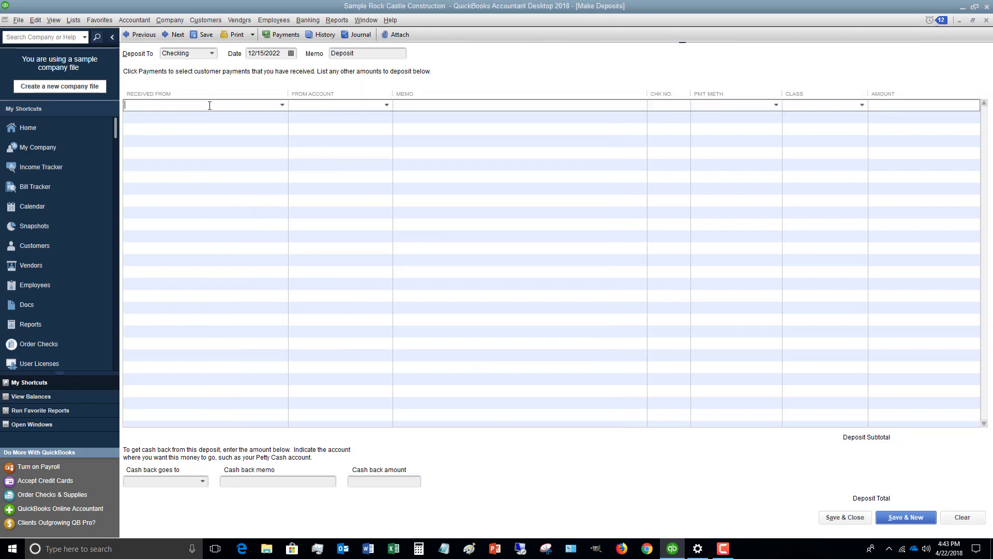
left_click(282, 105)
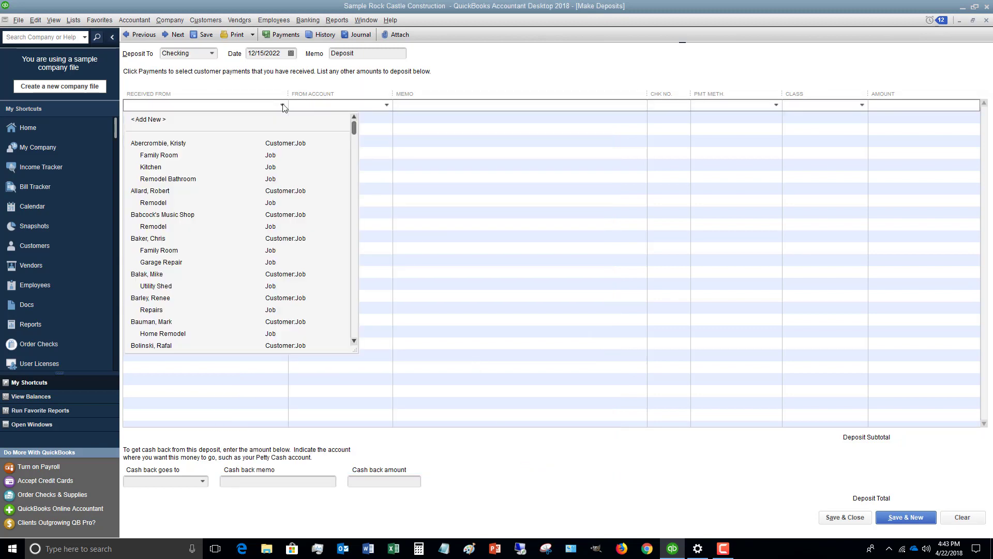
left_click(160, 156)
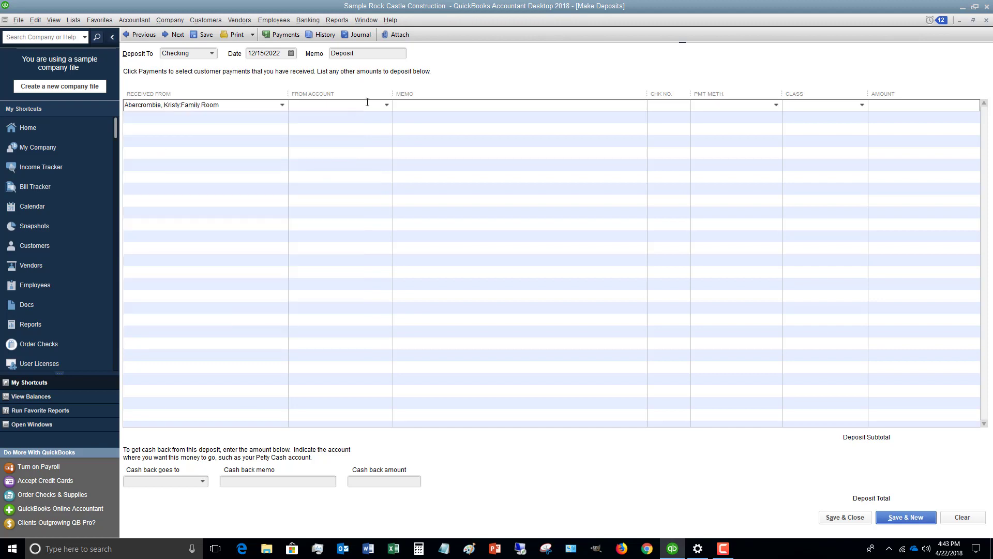
left_click(387, 105)
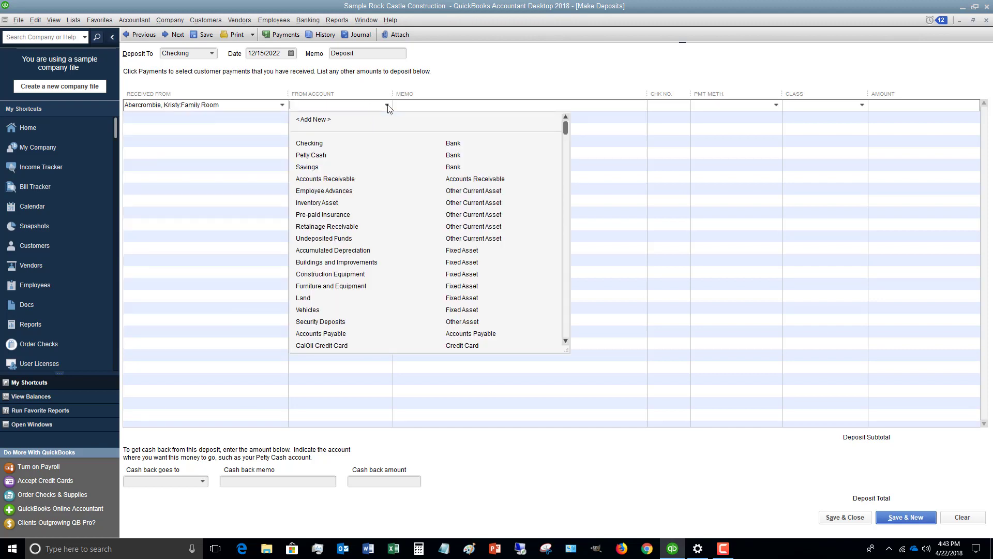
scroll(391, 199, "down", 12)
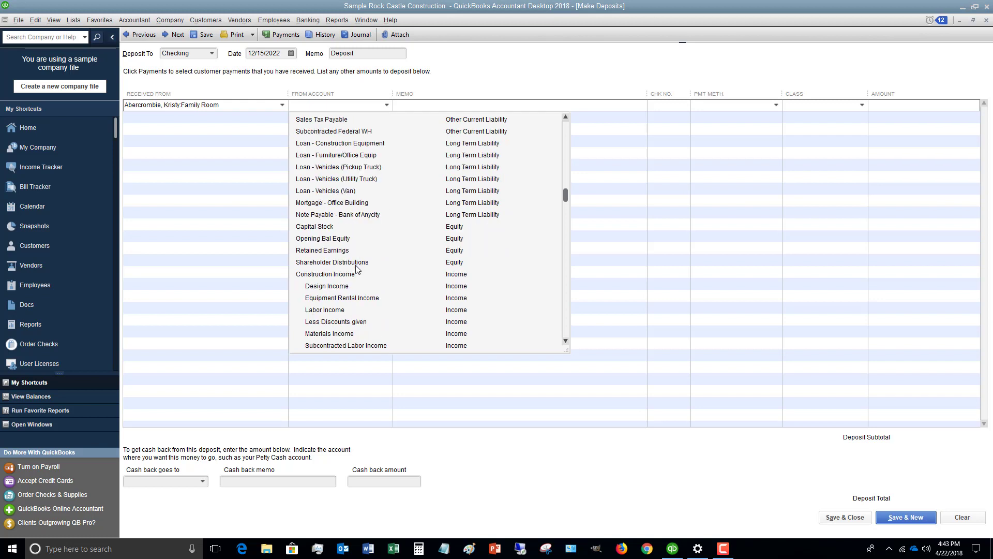
left_click(340, 286)
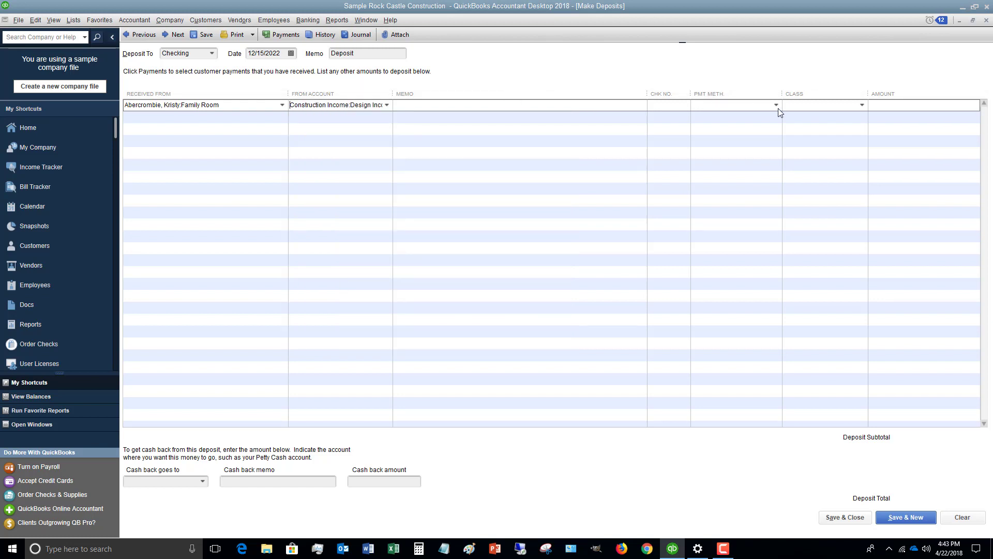
Step: Complete the deposit line with check number 1234, payment method Check and an amount of 5,000.00
left_click(687, 107)
type("1234")
left_click(776, 105)
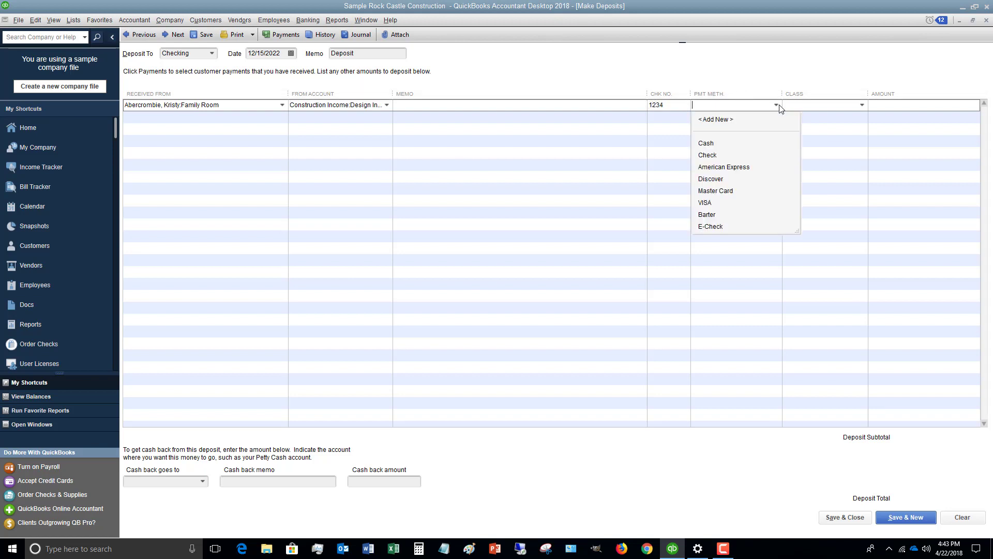
left_click(722, 156)
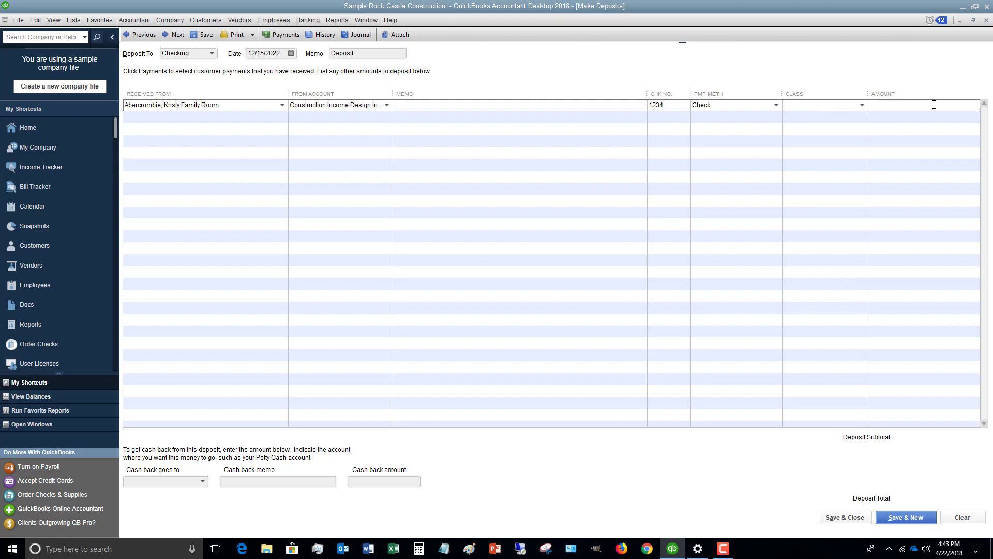
type("5000")
key("Tab")
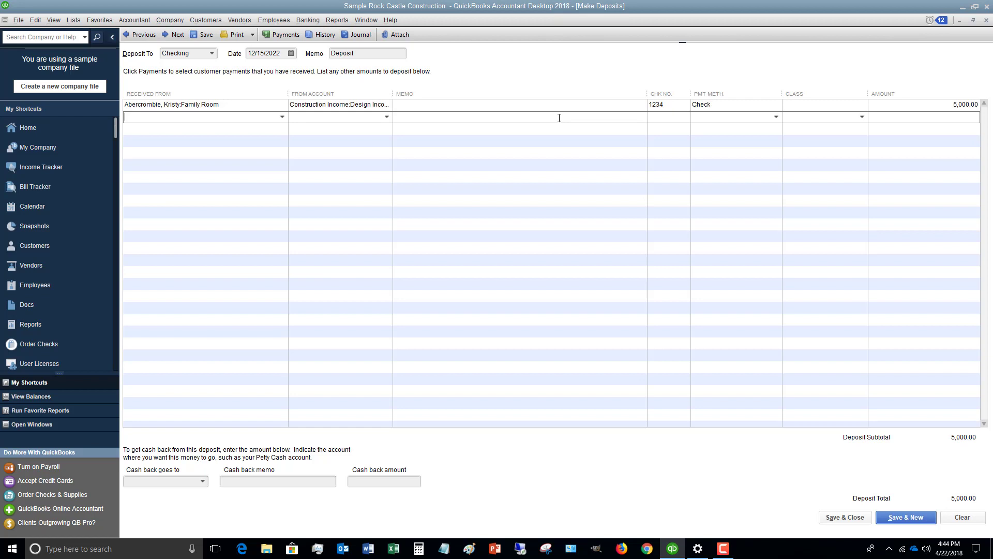
Step: Clear the deposit entry and close the Make Deposits window
left_click(344, 105)
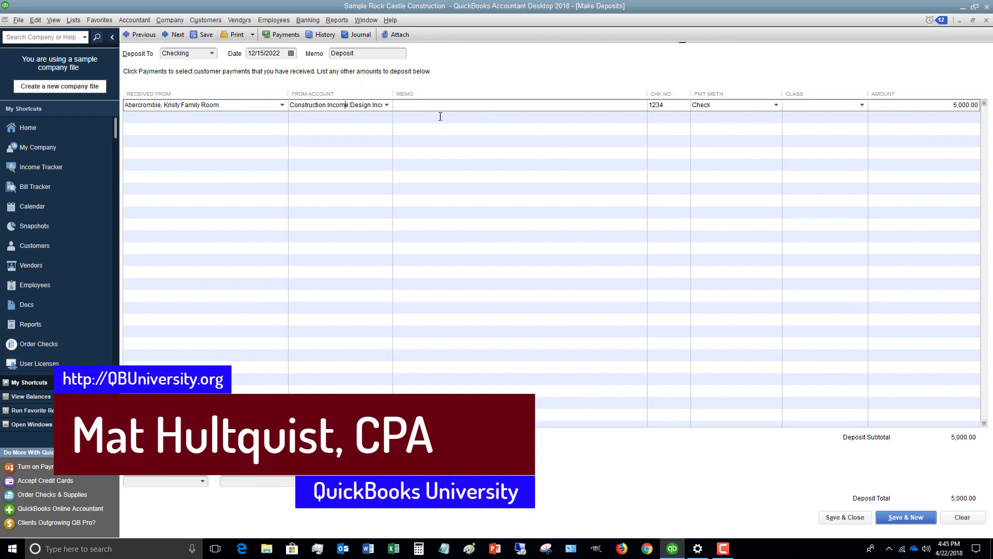
left_click(962, 518)
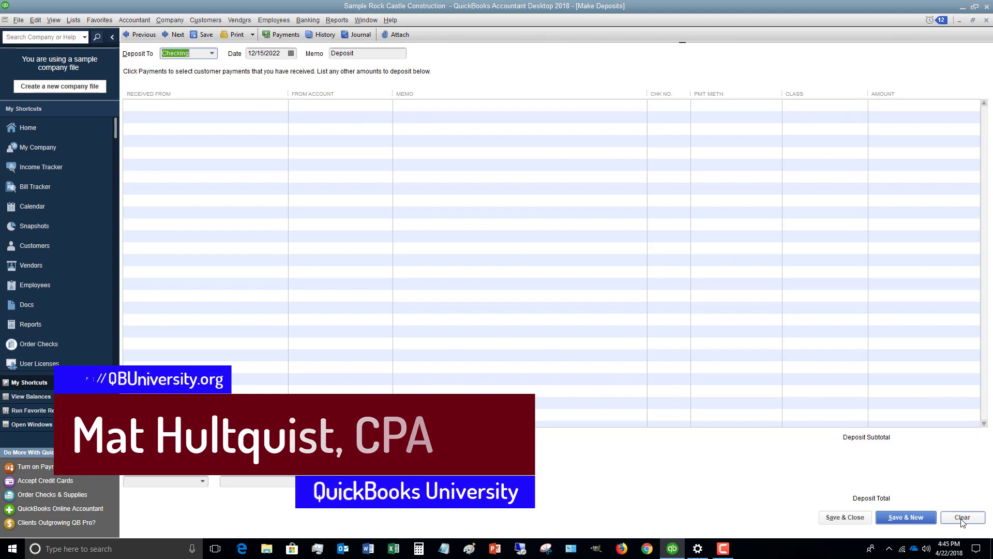
left_click(986, 21)
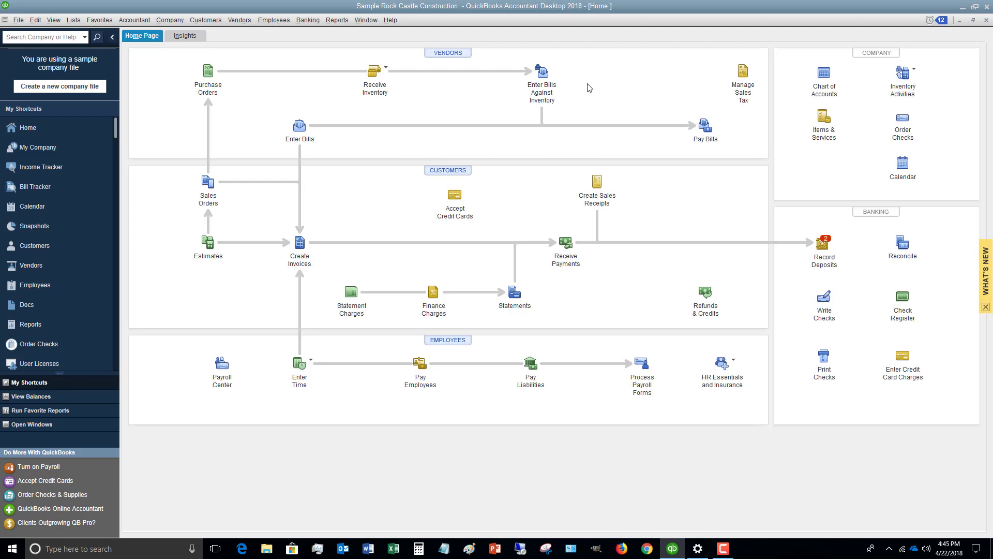
Step: Start a customer payment and try several customer jobs as payer, looking for one with unpaid invoices
left_click(567, 244)
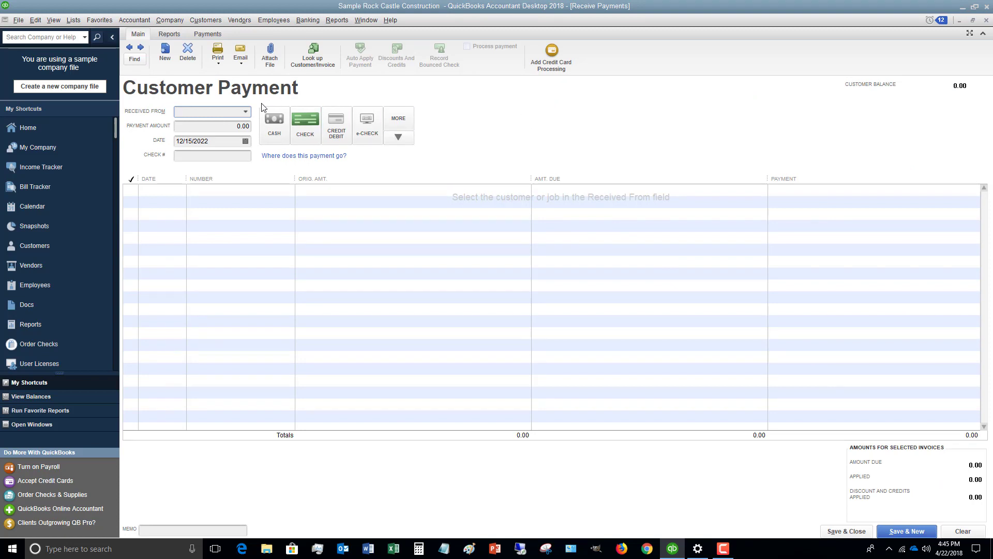
left_click(246, 112)
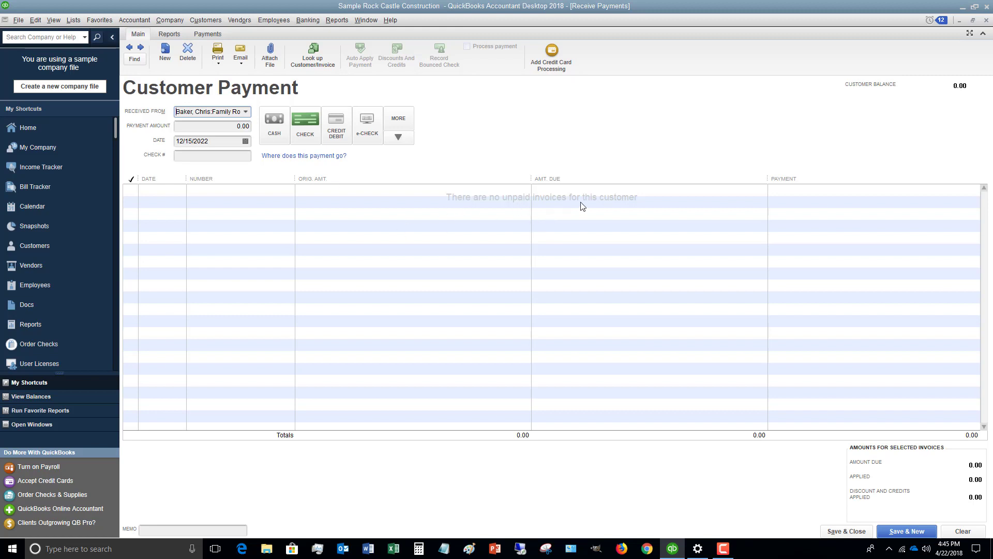
left_click(247, 114)
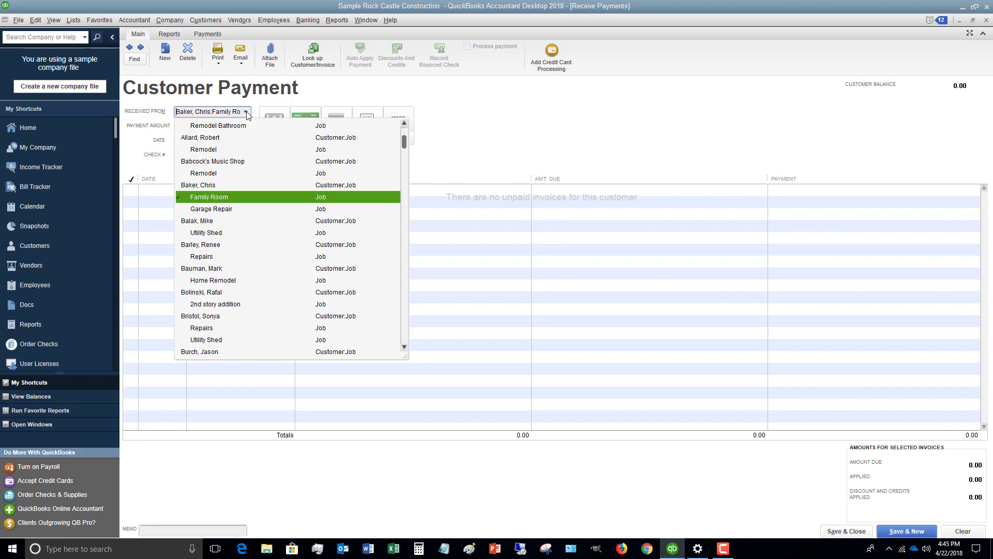
left_click(211, 255)
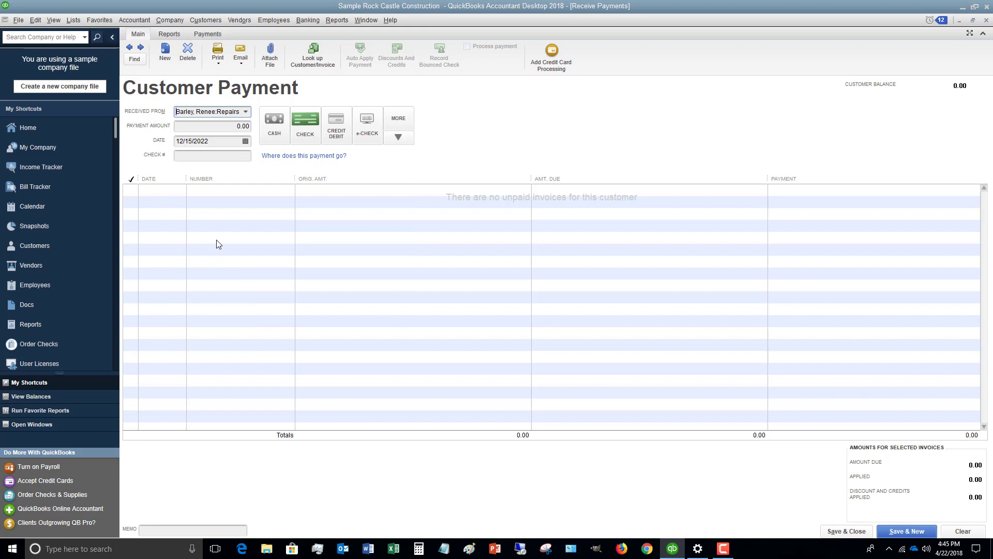
left_click(246, 113)
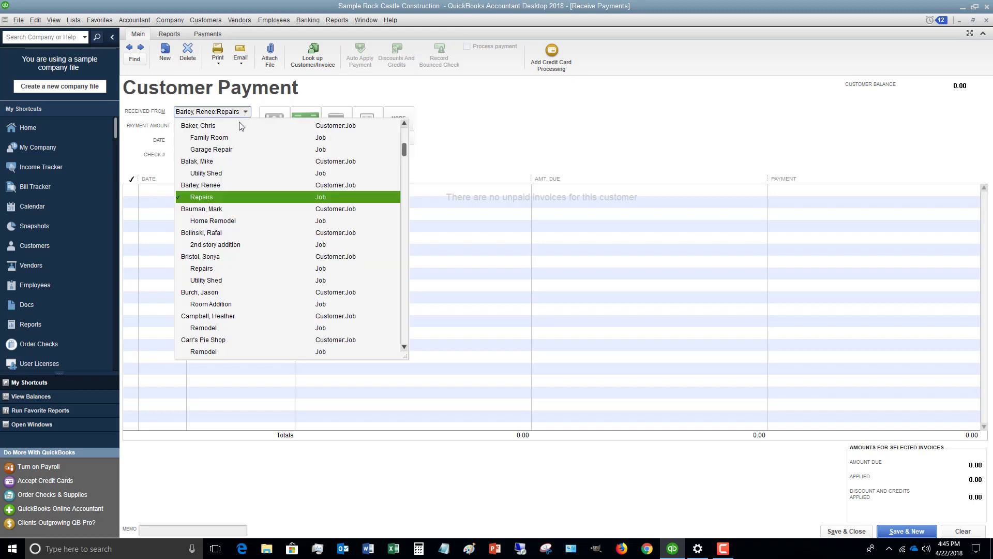
left_click(222, 143)
left_click(246, 112)
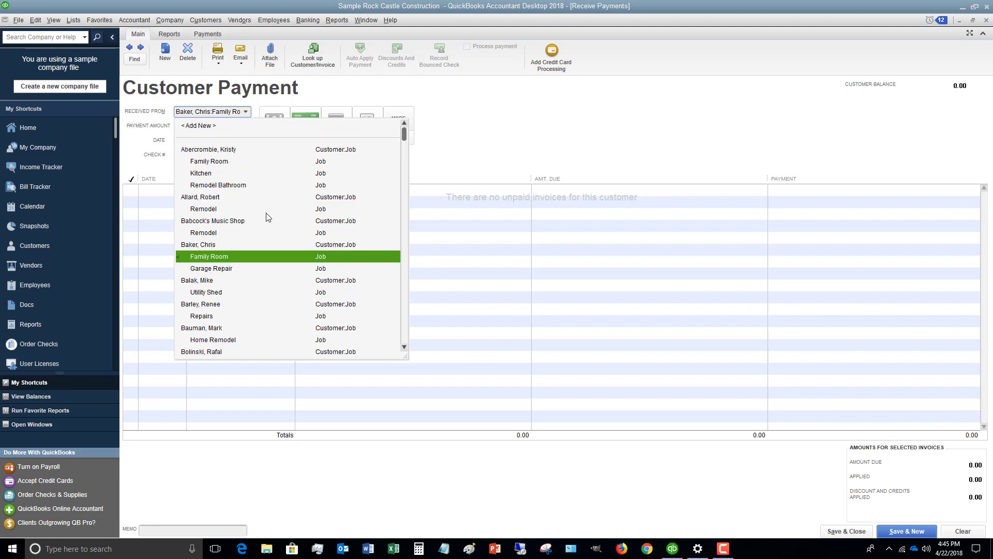
left_click(209, 175)
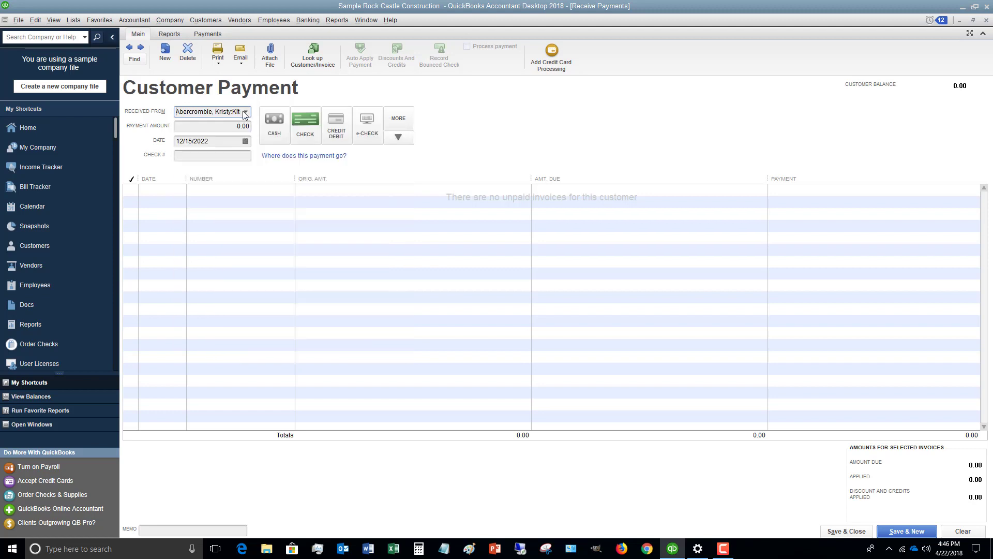
left_click(247, 112)
left_click(223, 186)
Step: Open the A/R Aging Summary report to find customers with open balances
left_click(308, 20)
mouse_move(328, 22)
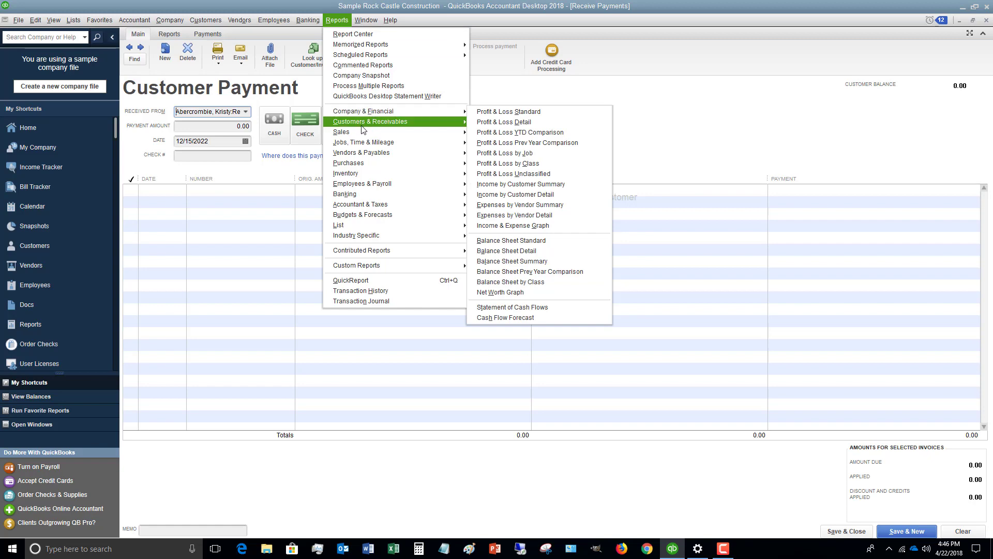
mouse_move(393, 122)
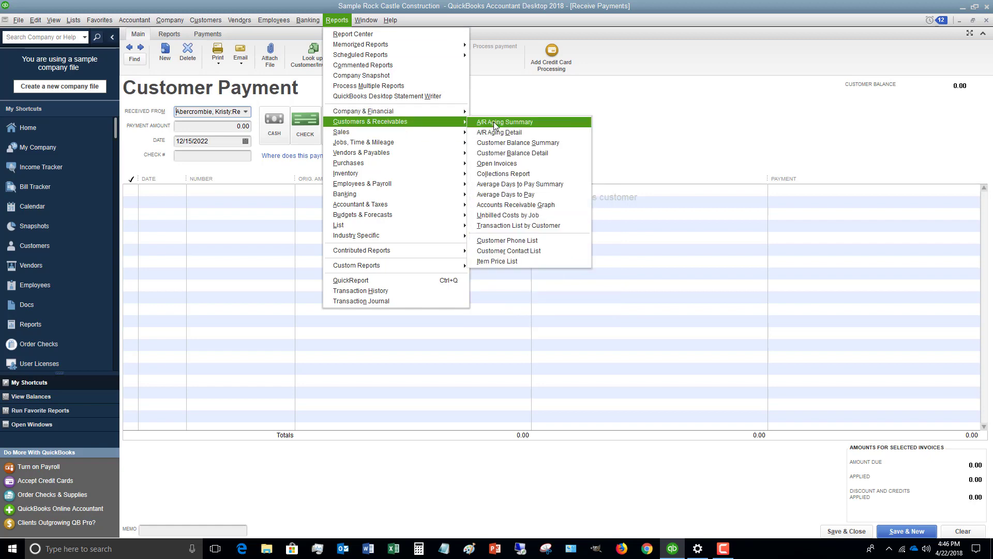
left_click(494, 123)
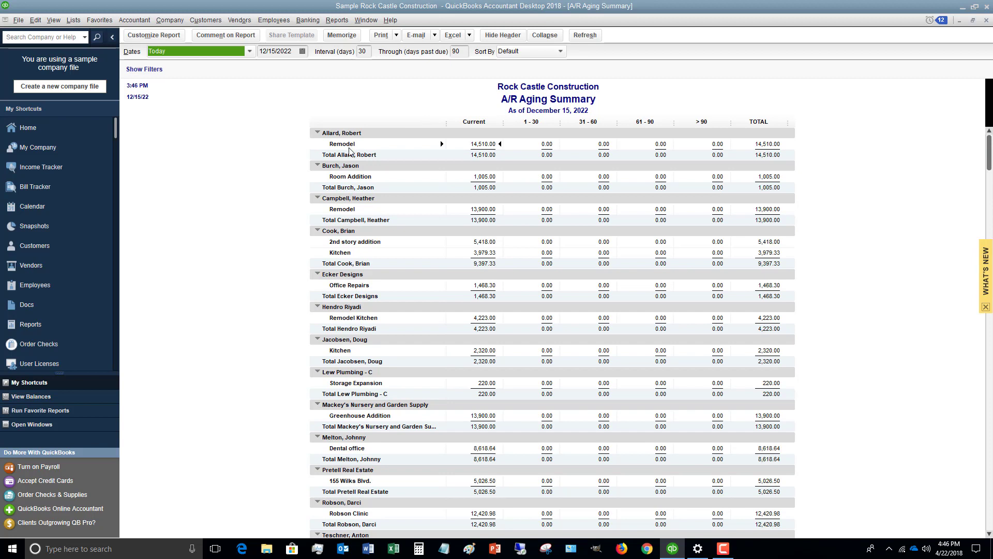
Step: Return to the customer payment and select the Remodel job of the first customer in the aging report as payer
left_click(205, 20)
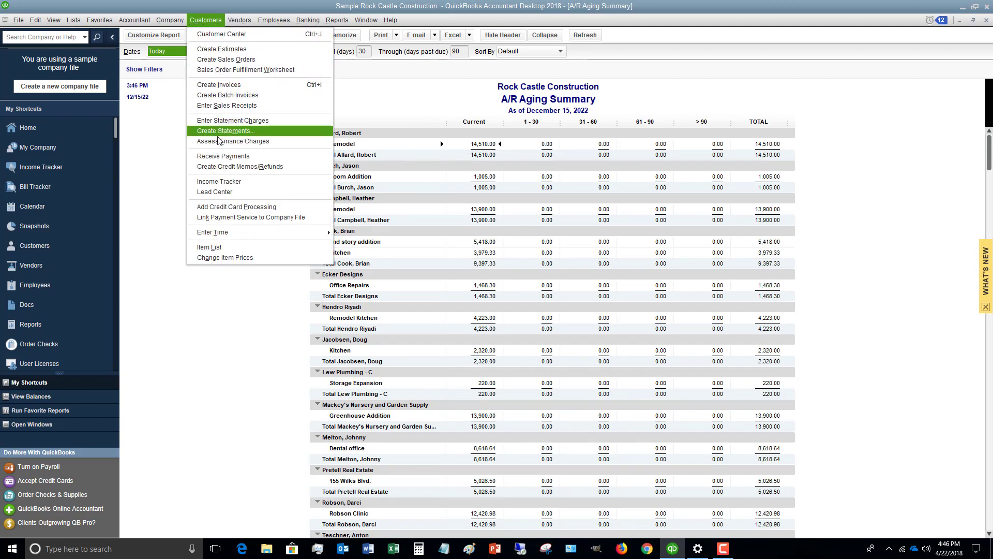
left_click(219, 157)
left_click(247, 113)
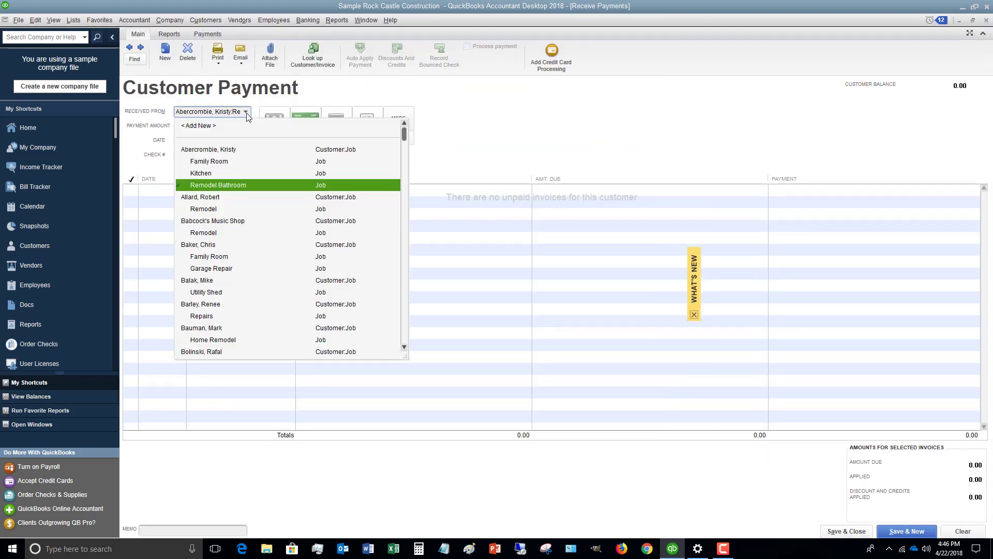
left_click(207, 208)
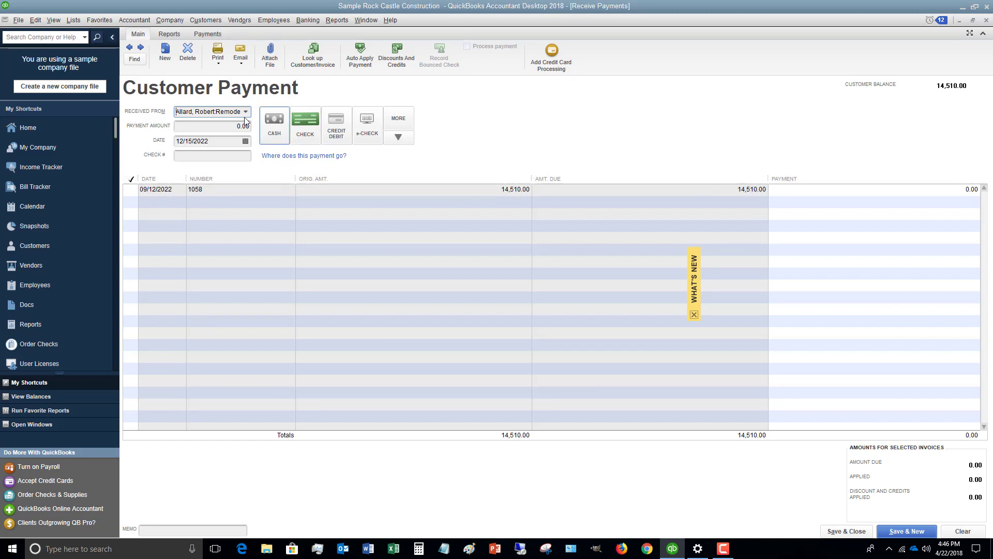
Step: Enter a payment amount of 14,510.00 and apply it to open invoice 1058
left_click(224, 126)
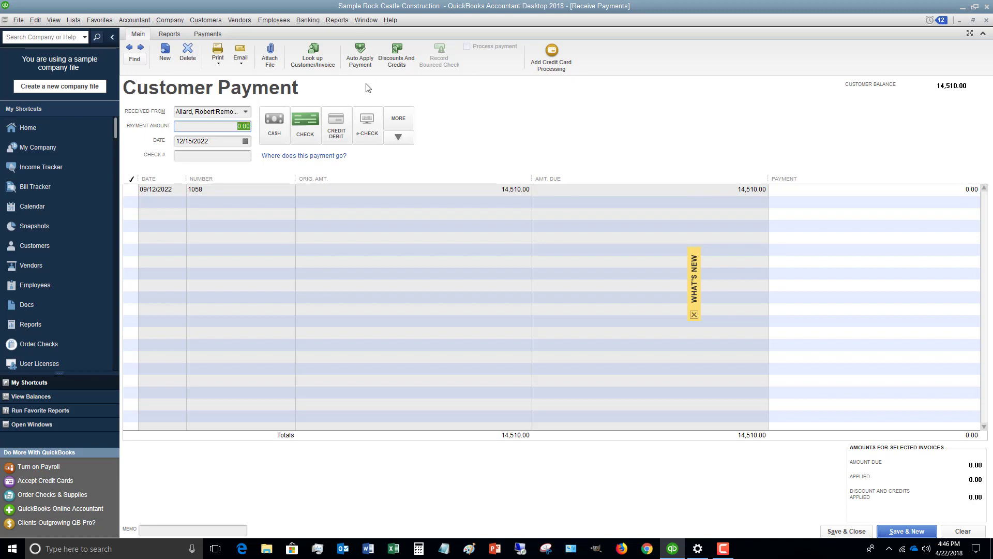
type("14510")
key("Tab")
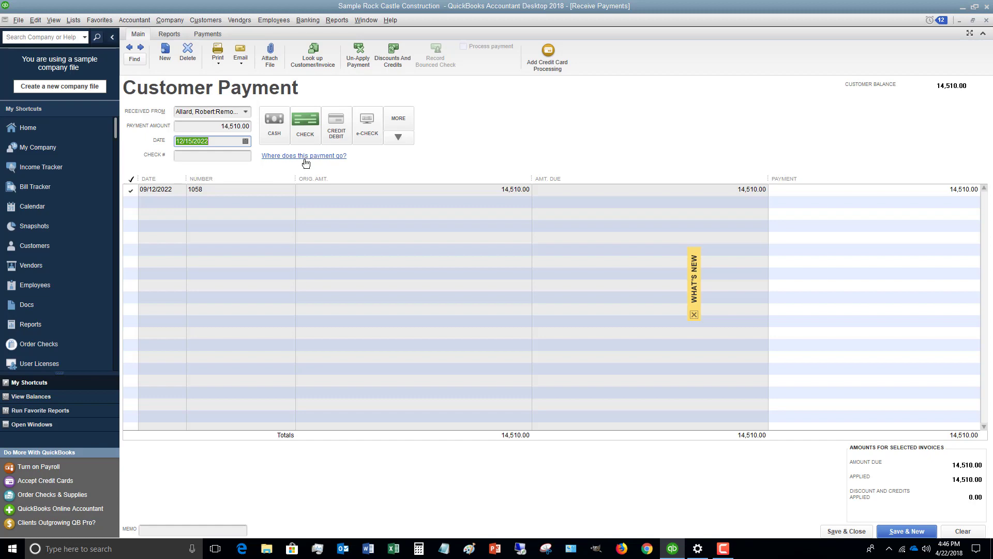
Step: Check the help topic on where customer payments go, and save and close the payment
left_click(300, 156)
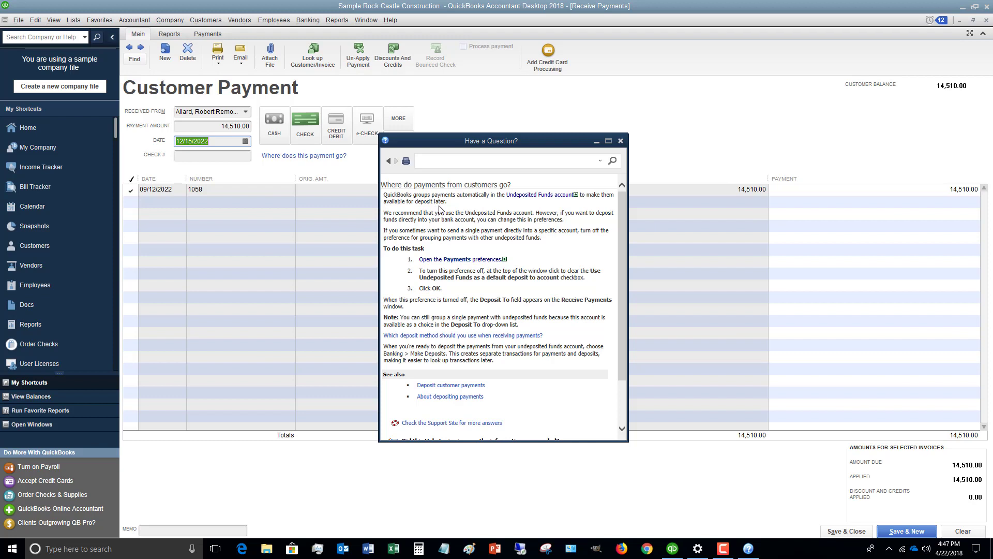
left_click(620, 141)
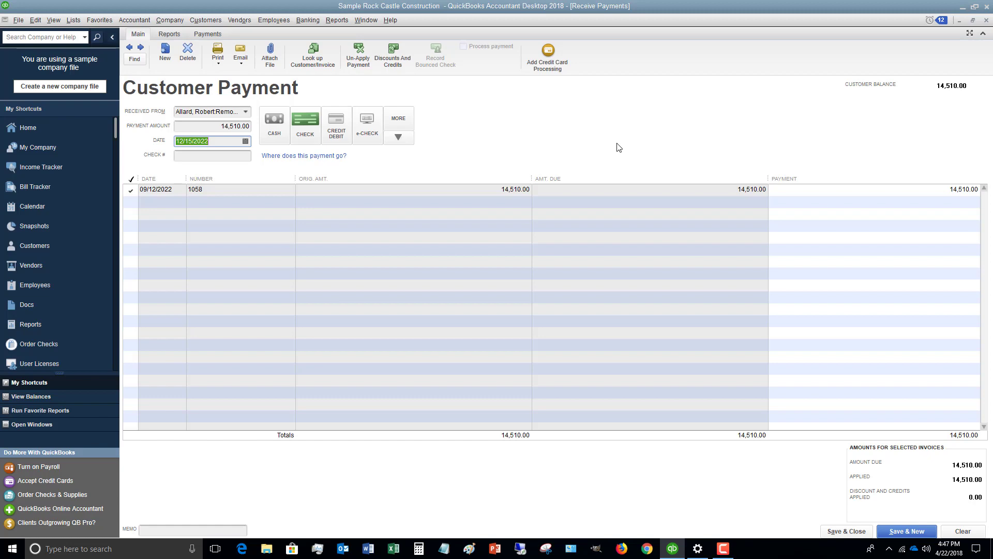
left_click(851, 533)
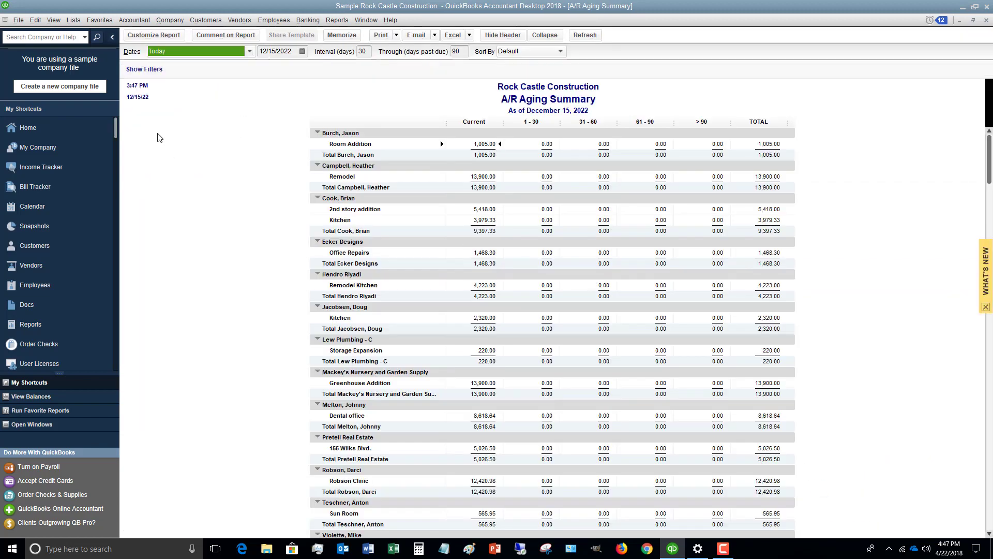
Step: Display the list of open windows and return to the Home page
left_click(54, 21)
left_click(58, 34)
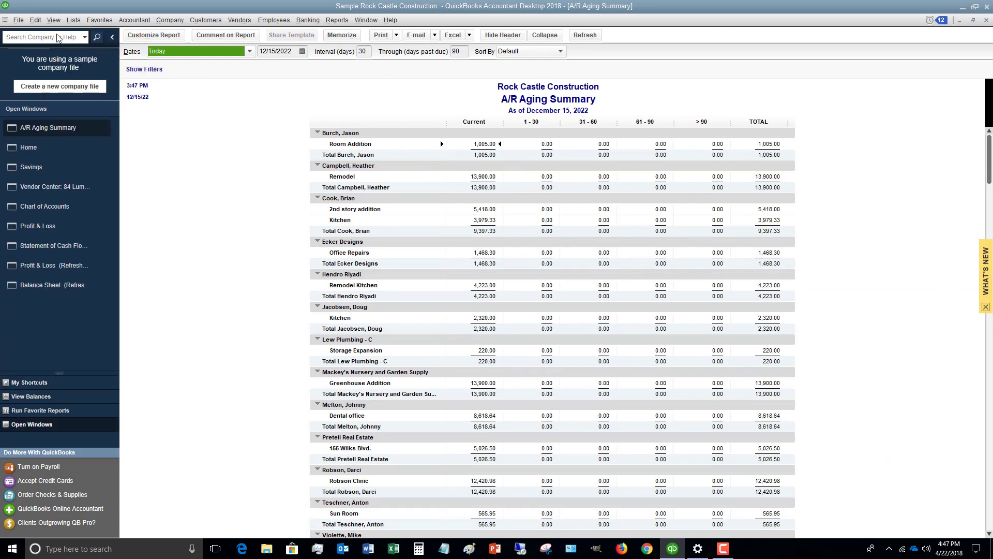
left_click(36, 148)
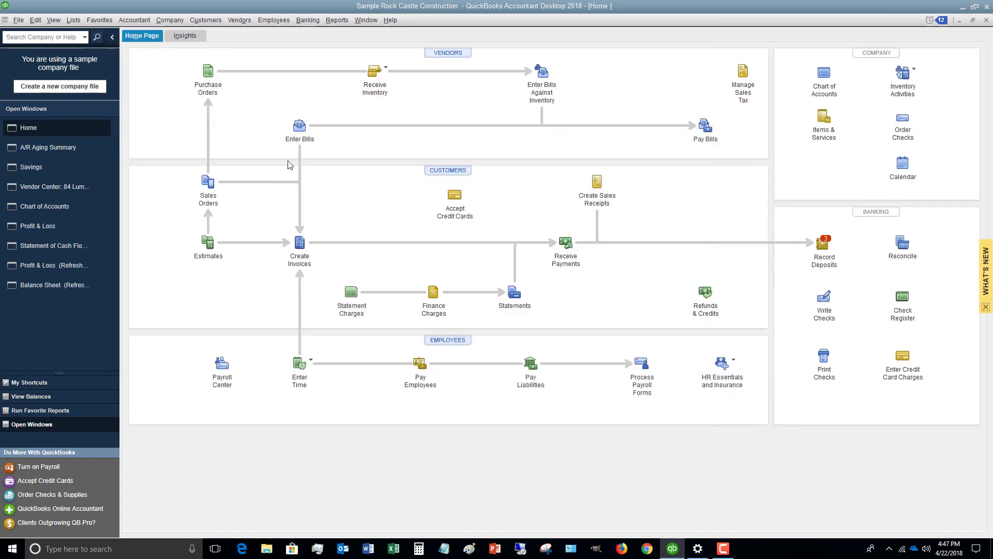
Step: Start a deposit to the Checking account containing only the received 14,510.00 check payment for the Remodel job
left_click(314, 21)
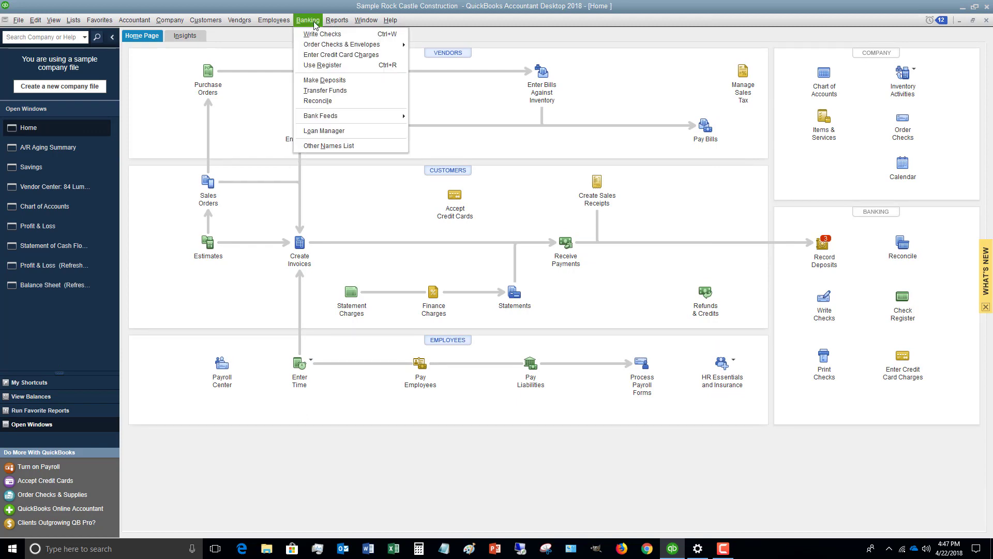
left_click(322, 81)
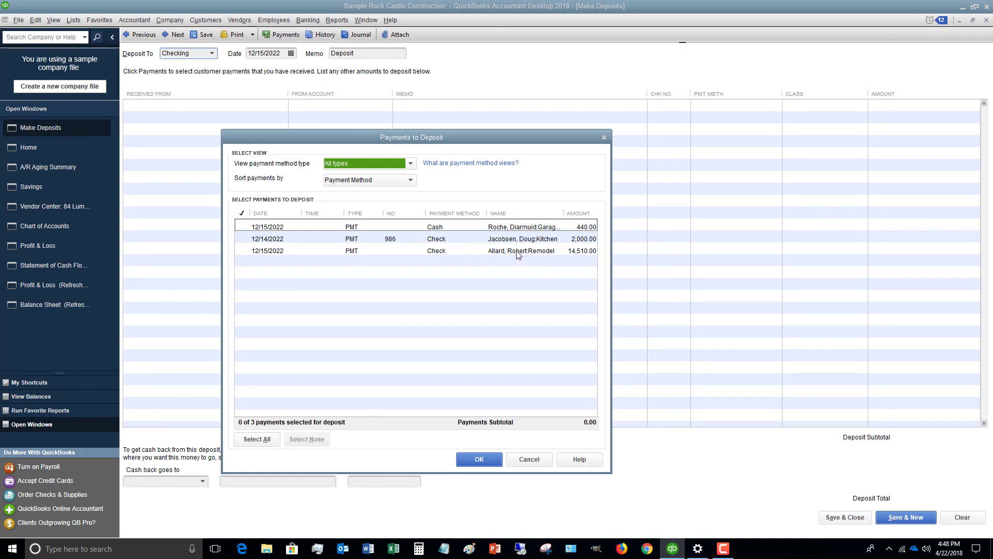
left_click(241, 252)
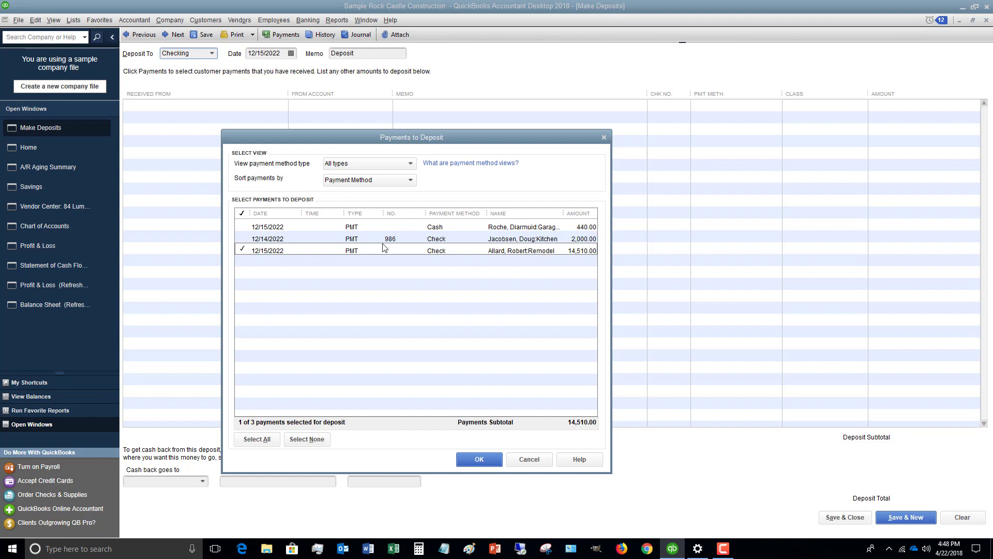
left_click(243, 239)
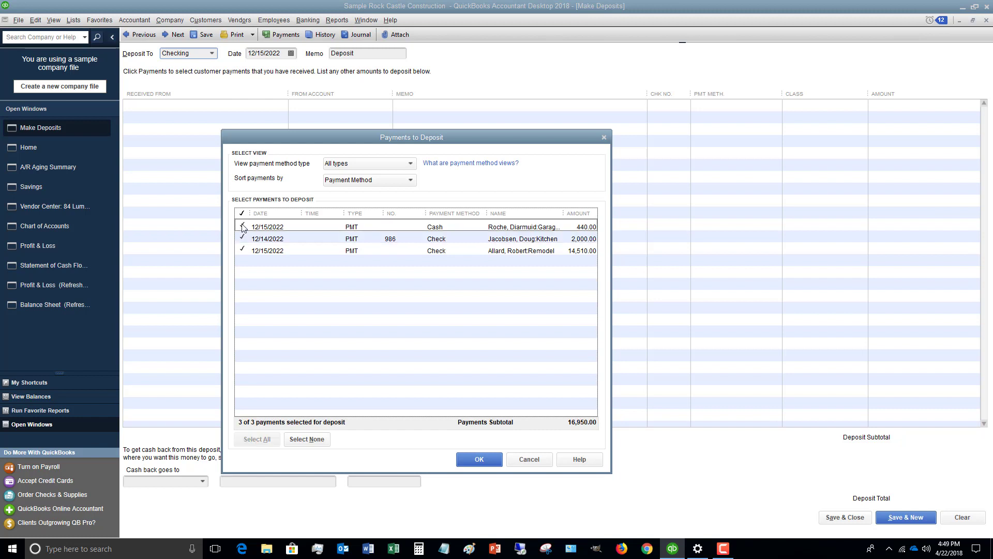
left_click(243, 238)
left_click(244, 250)
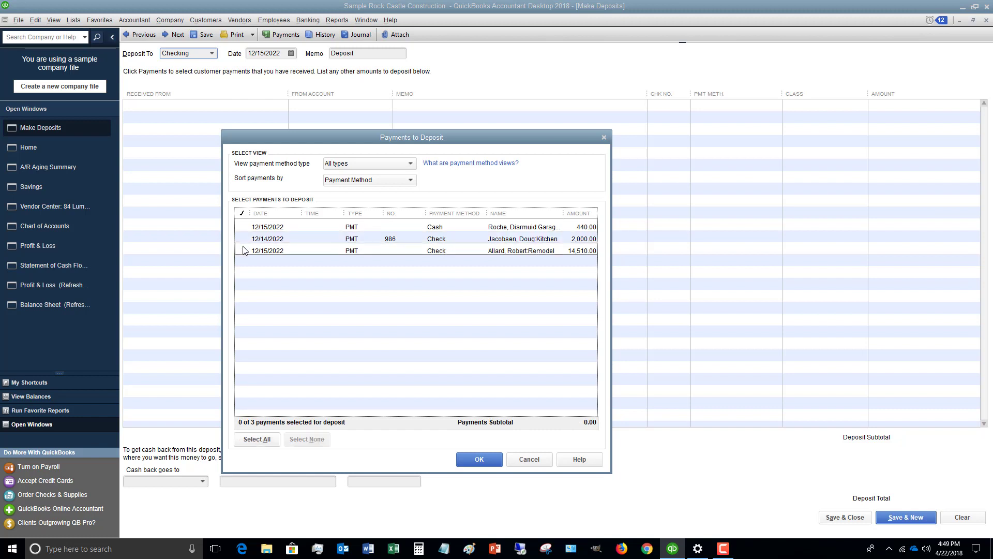
left_click(244, 250)
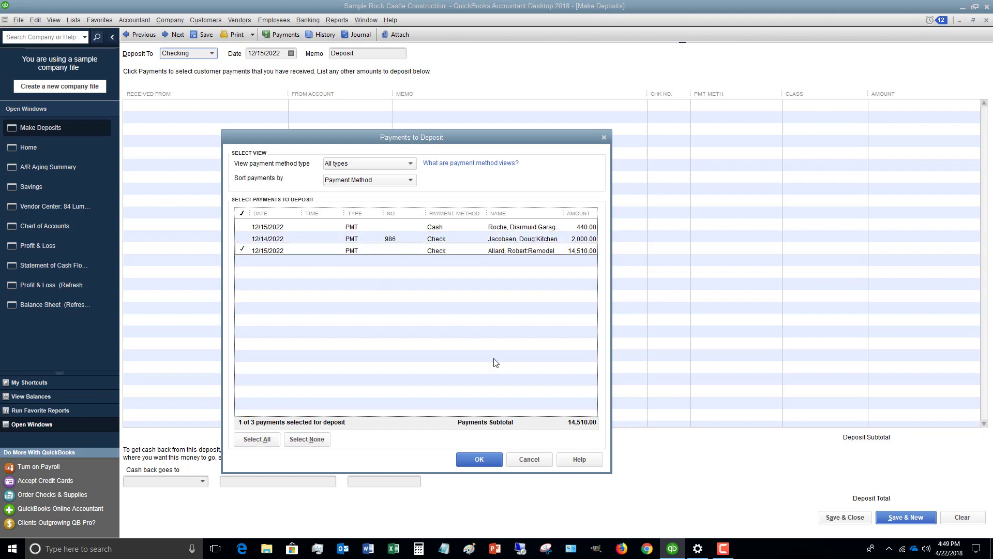
left_click(479, 460)
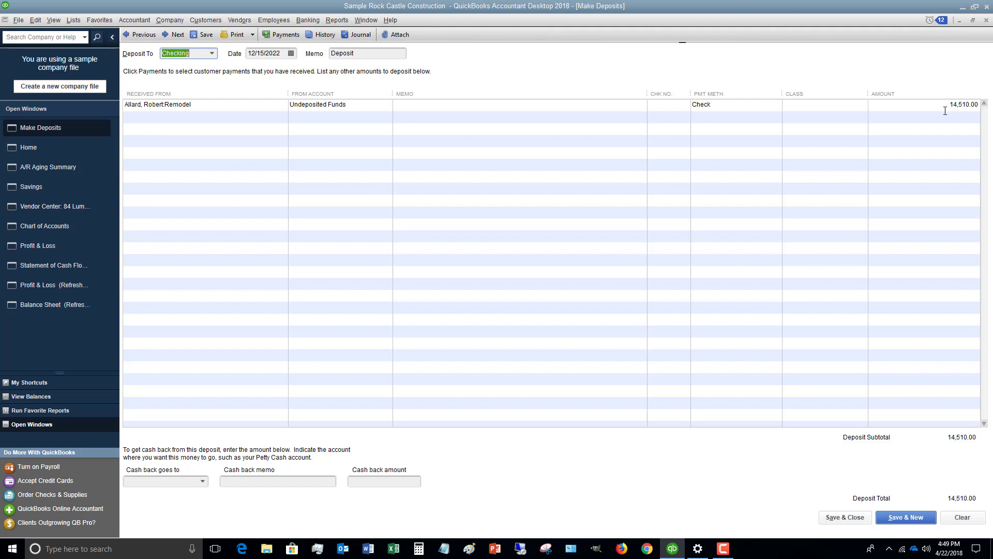
Step: Clear the unsaved deposit and close its window to return to the Home page
left_click(960, 518)
left_click(986, 21)
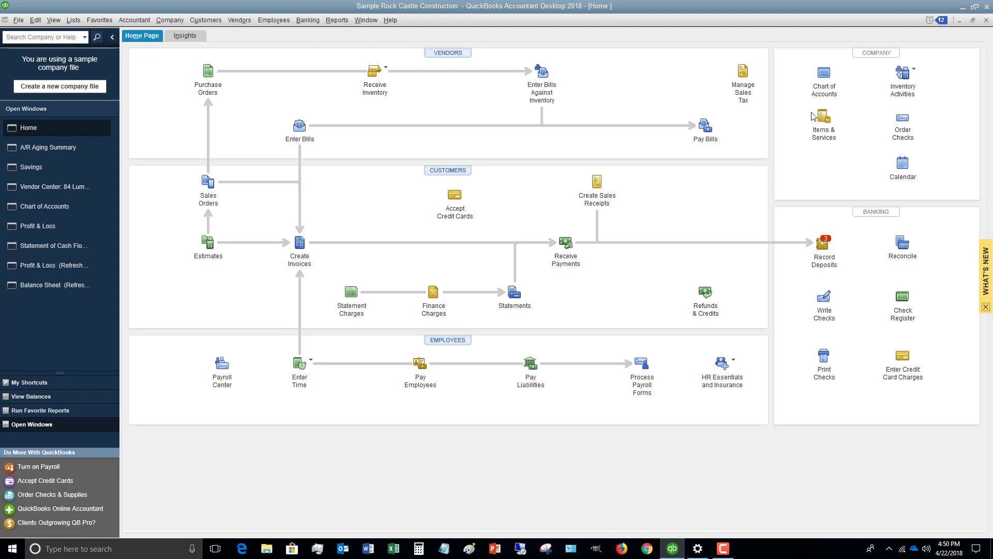
Step: Start reconciling the Checking account with an ending balance of 5,000.00 and hide transactions after the statement's end date
left_click(903, 247)
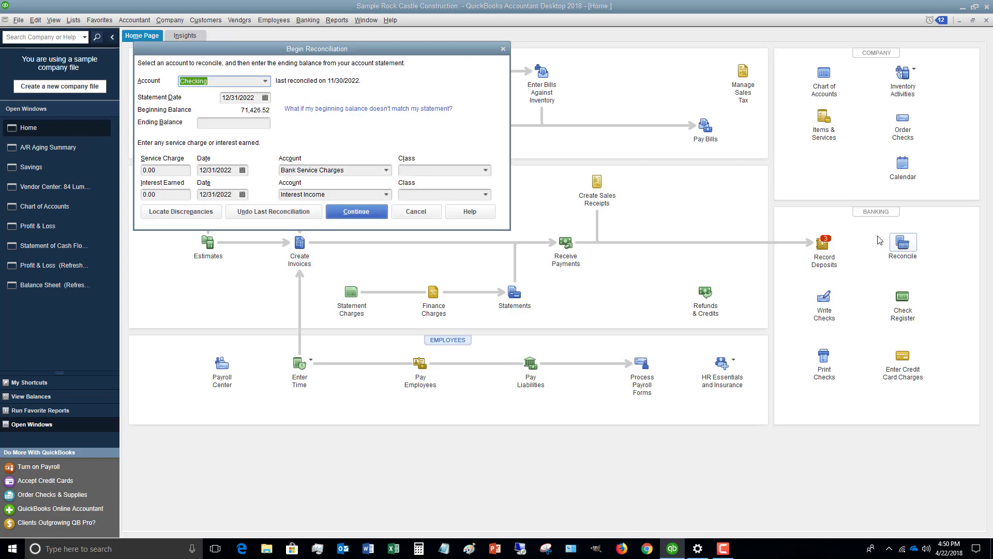
left_click(247, 124)
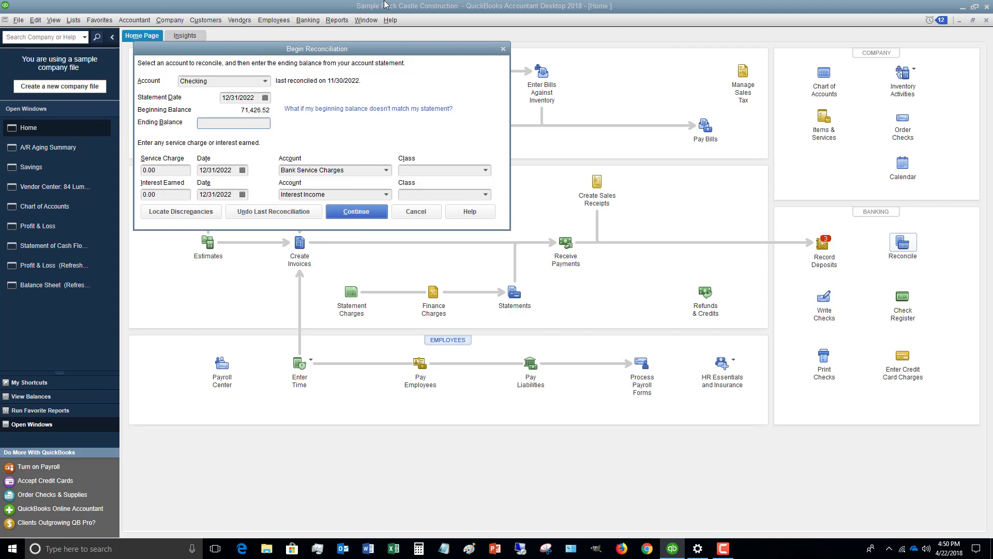
type("5000")
left_click(352, 212)
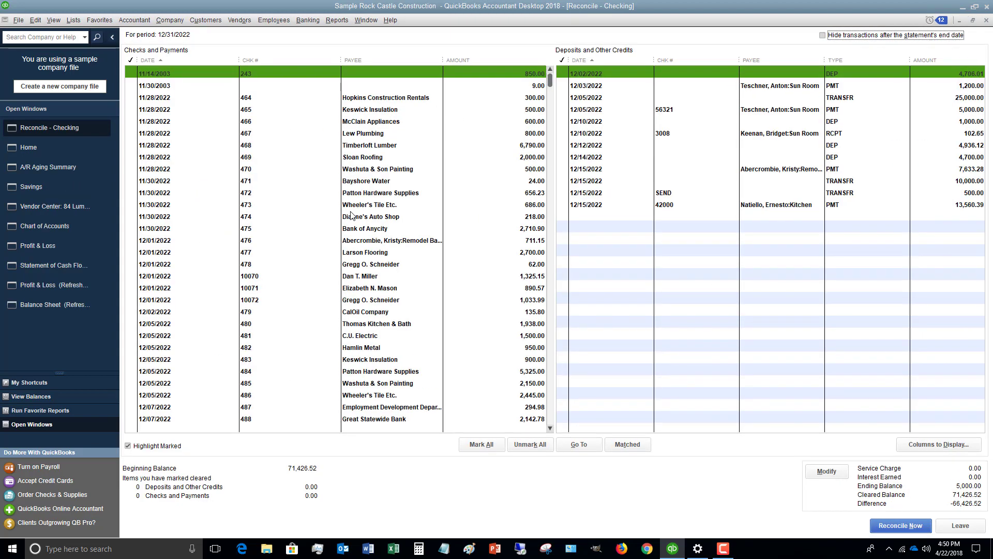
left_click(823, 35)
Step: Mark the first three deposits and credits and the first three checks and payments as cleared in the reconciliation
left_click(563, 73)
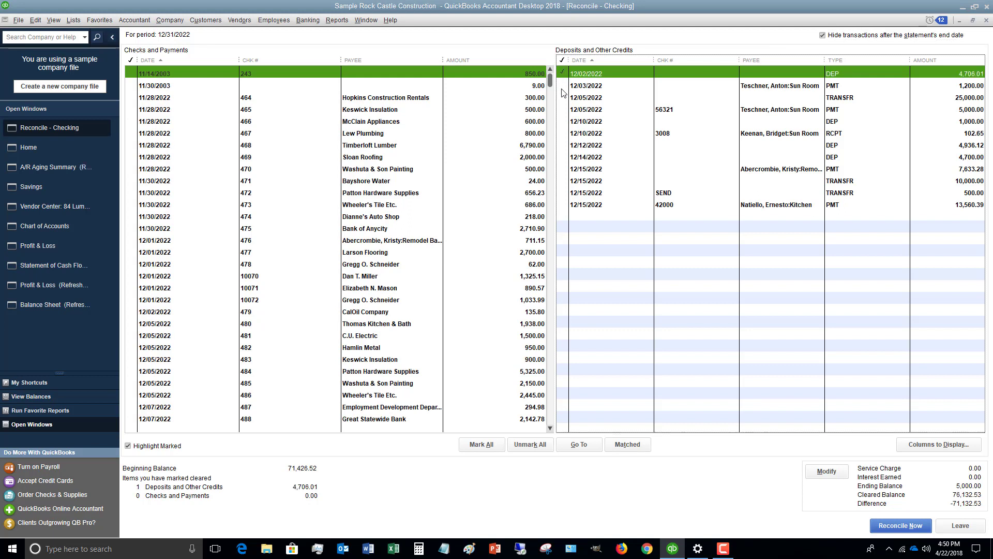
left_click(563, 85)
left_click(563, 97)
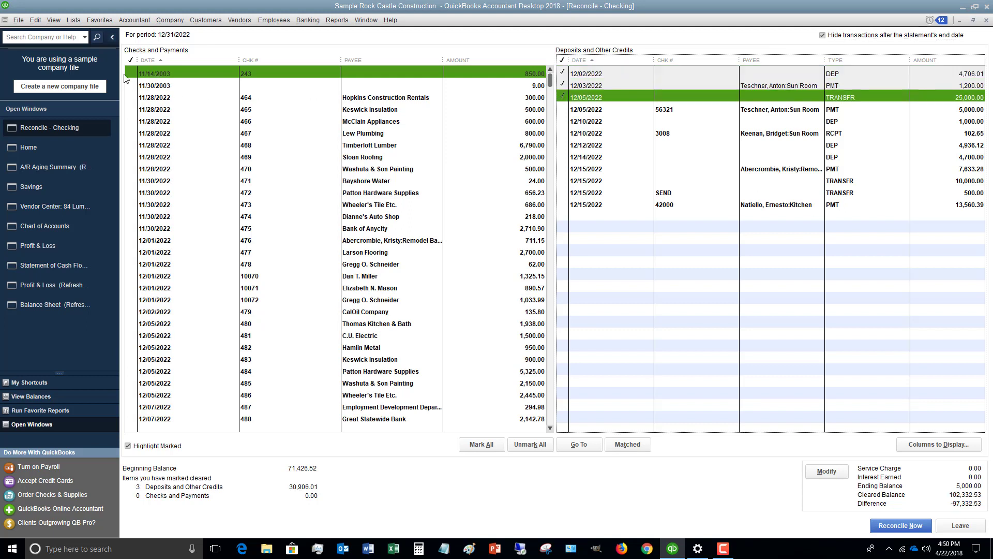
left_click(131, 73)
left_click(133, 86)
left_click(132, 98)
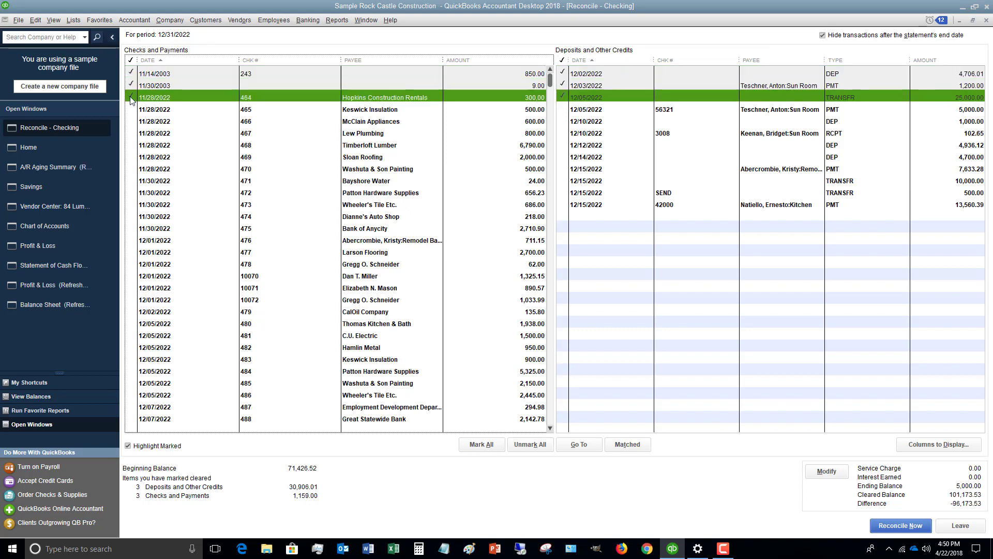